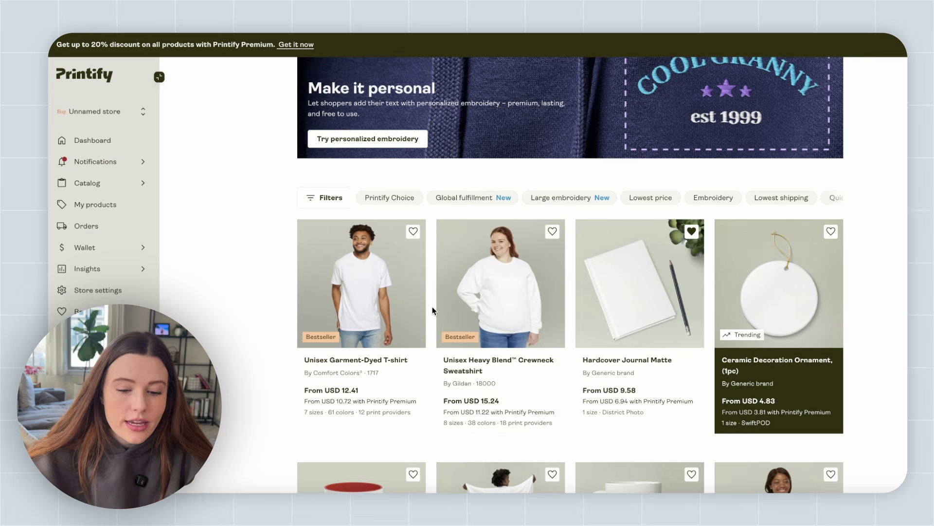
Browse the Printify catalog to examine which products are available for personalization, including candles, journals, apparel and home items.
scroll(432, 306, "down", 1)
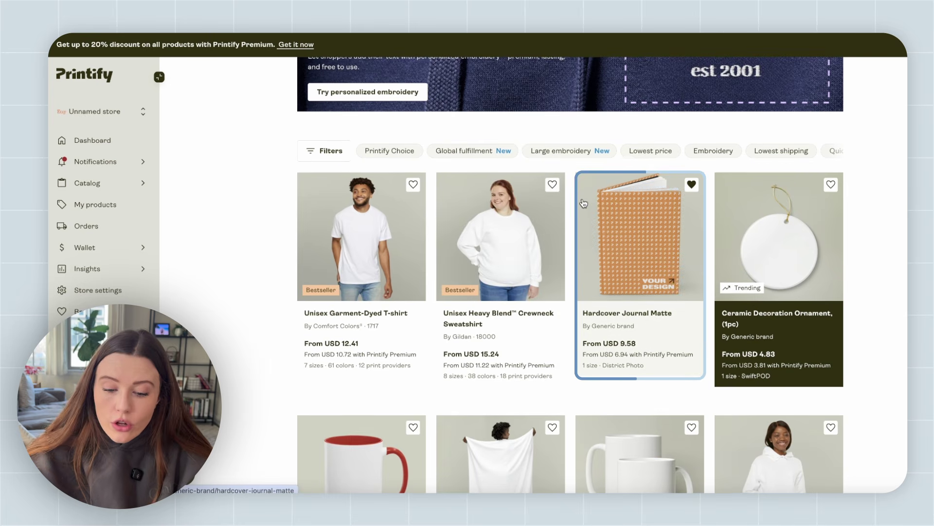
scroll(635, 253, "down", 1)
scroll(635, 254, "down", 10)
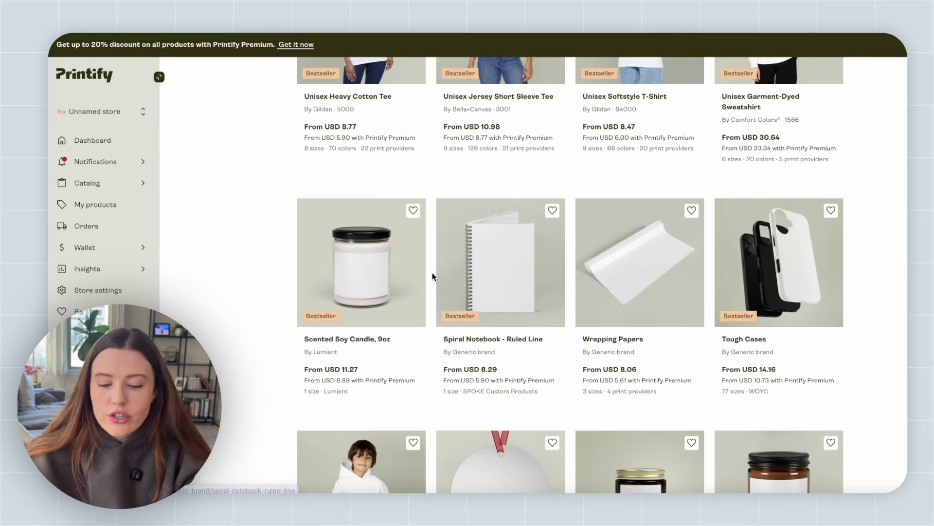
scroll(432, 273, "down", 3)
scroll(432, 273, "down", 10)
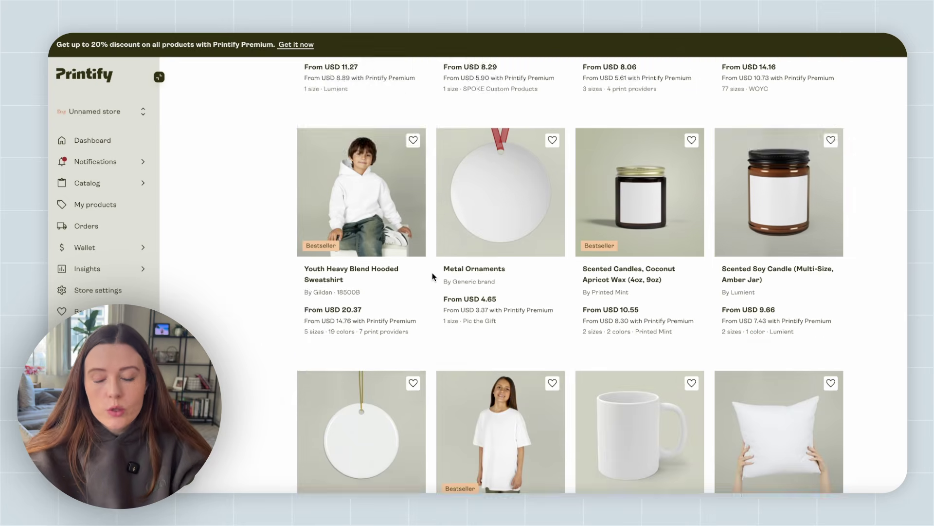
scroll(432, 276, "down", 1)
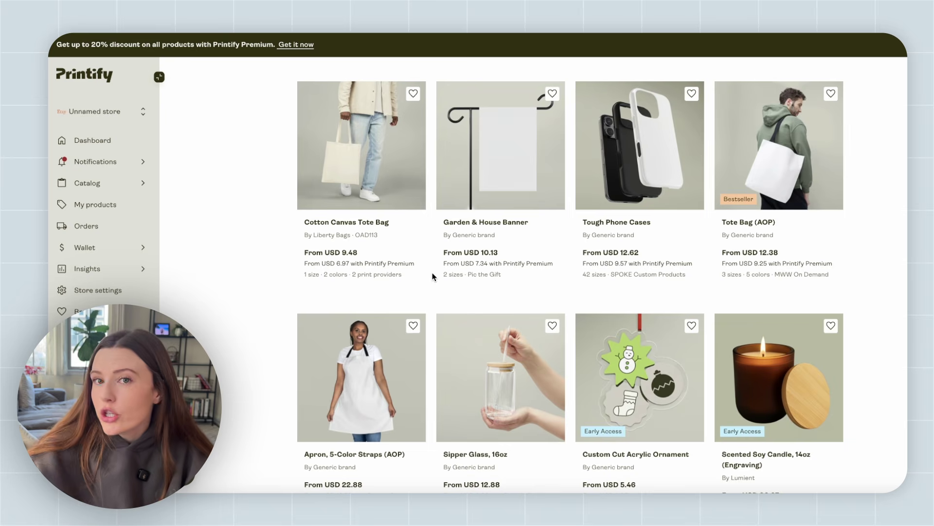
scroll(432, 273, "up", 10)
scroll(432, 275, "up", 11)
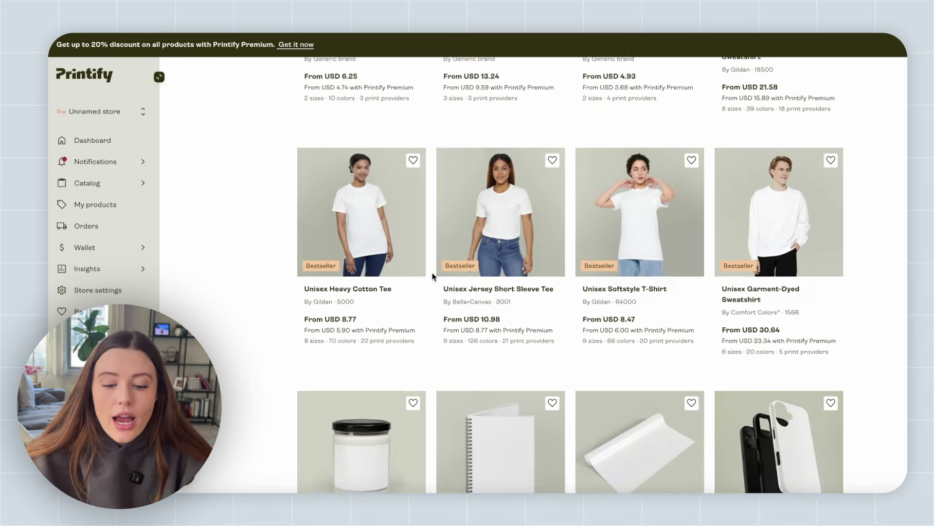
scroll(432, 275, "down", 3)
scroll(432, 276, "down", 3)
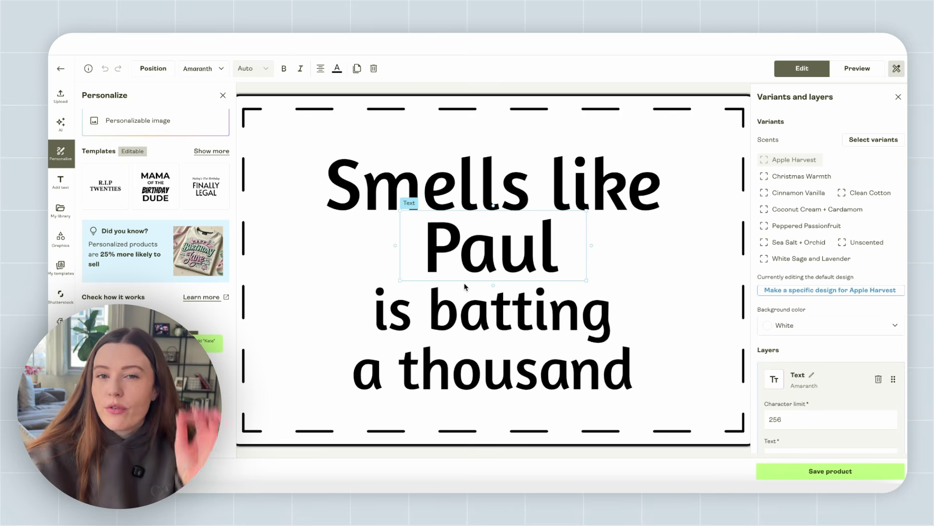
Examine the candle label's fixed text layers and the settings of the personalizable name layer.
left_click(617, 170)
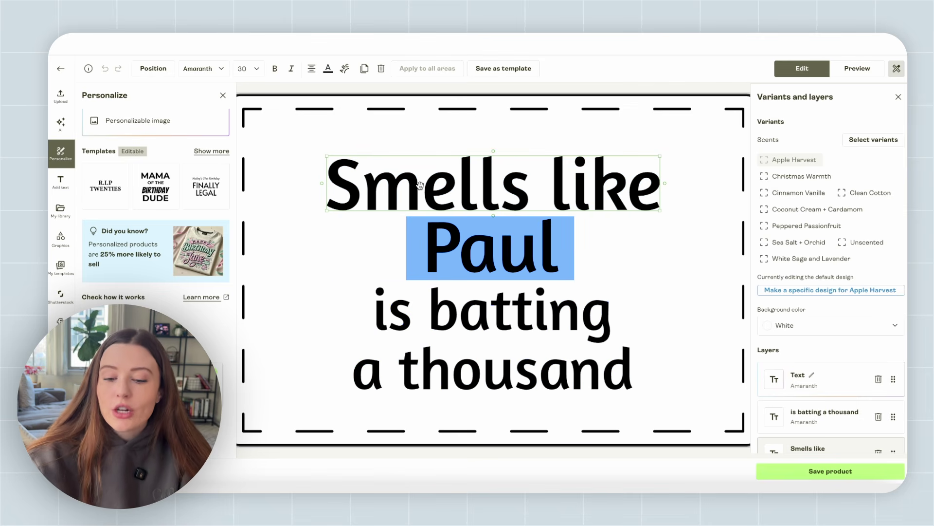
left_click(463, 358)
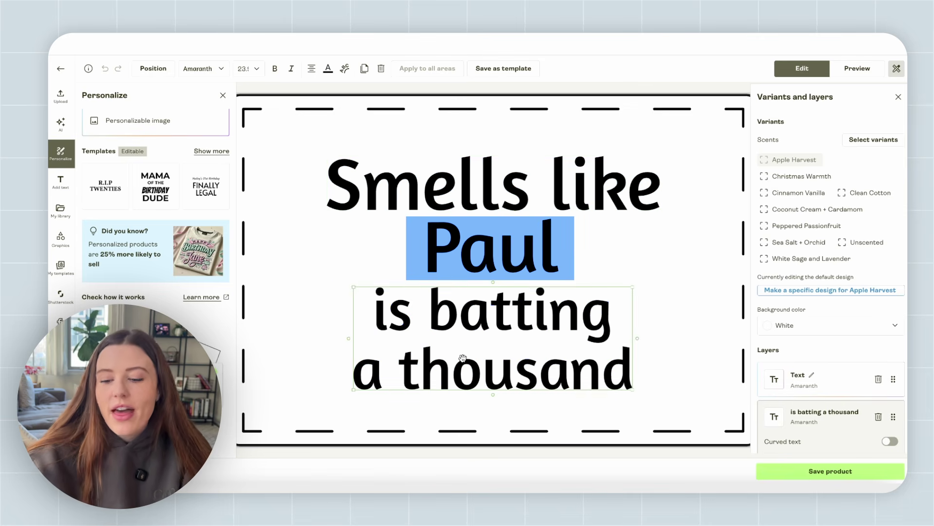
left_click(509, 255)
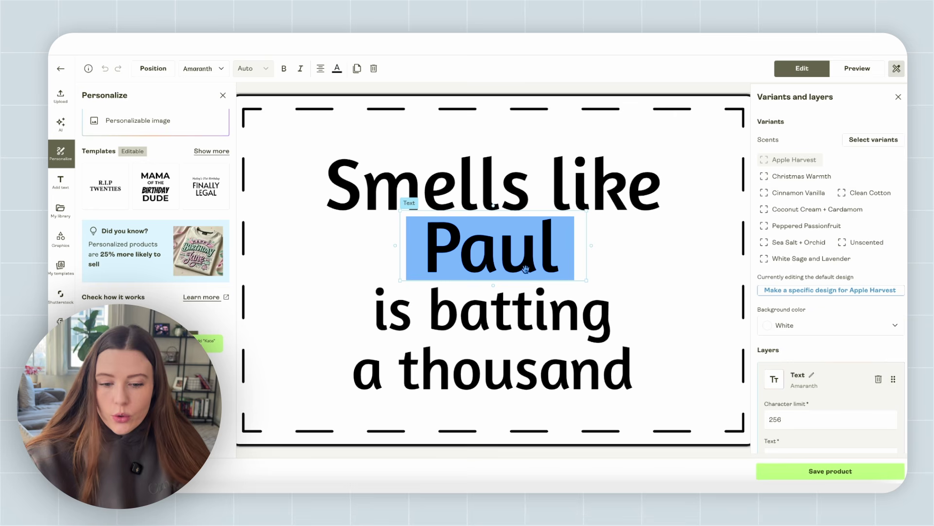
scroll(788, 307, "down", 3)
left_click(794, 319)
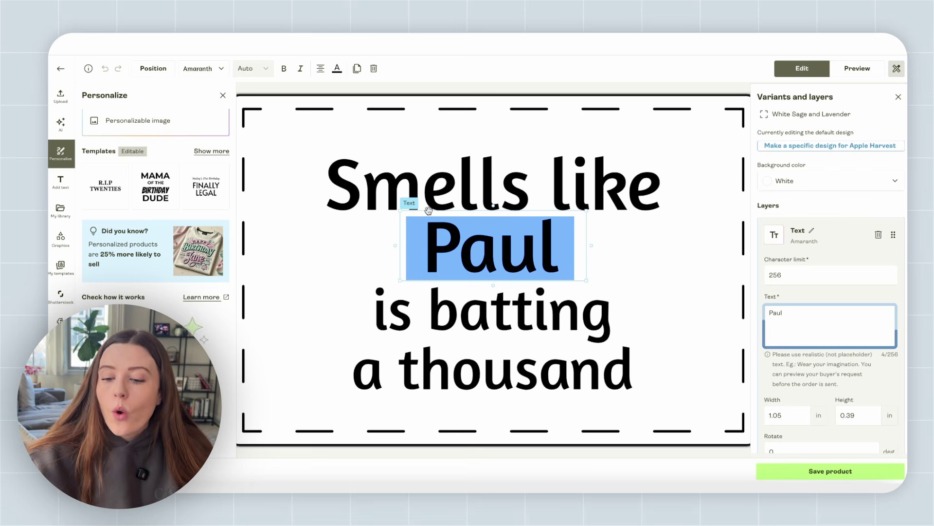
scroll(838, 302, "down", 2)
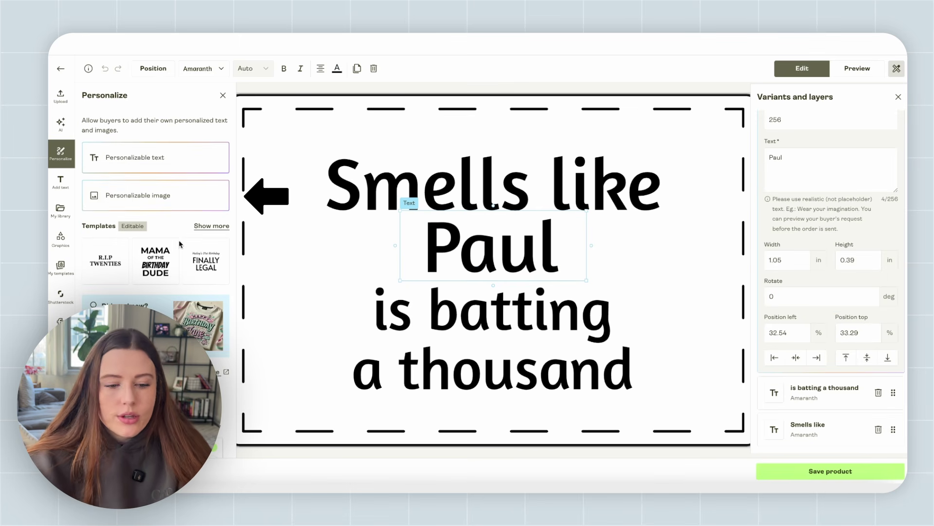
Find a "random man" picture in Google Images and add it from Downloads to the label as a personalizable image.
left_click(187, 193)
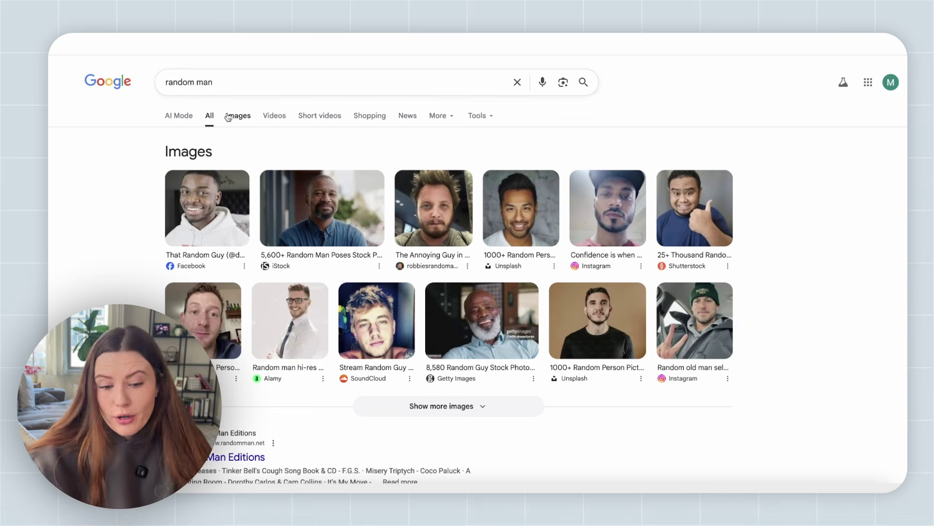
left_click(234, 116)
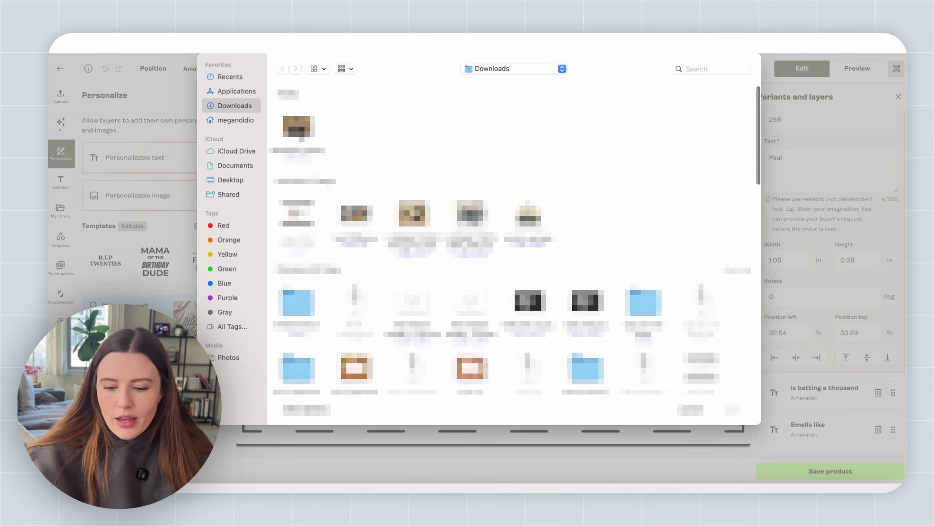
left_click(299, 131)
left_click(741, 411)
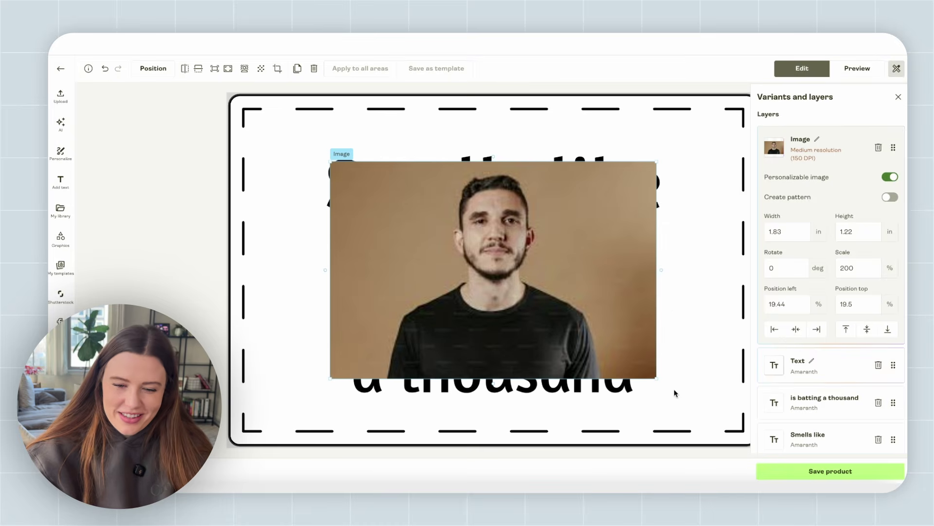
Save the candle product and publish it to the connected Etsy store.
left_click(847, 472)
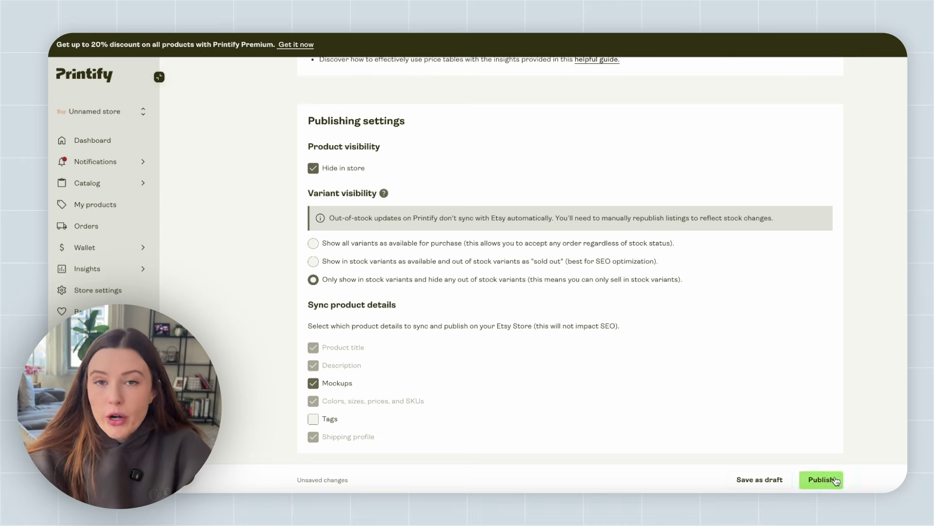
left_click(835, 476)
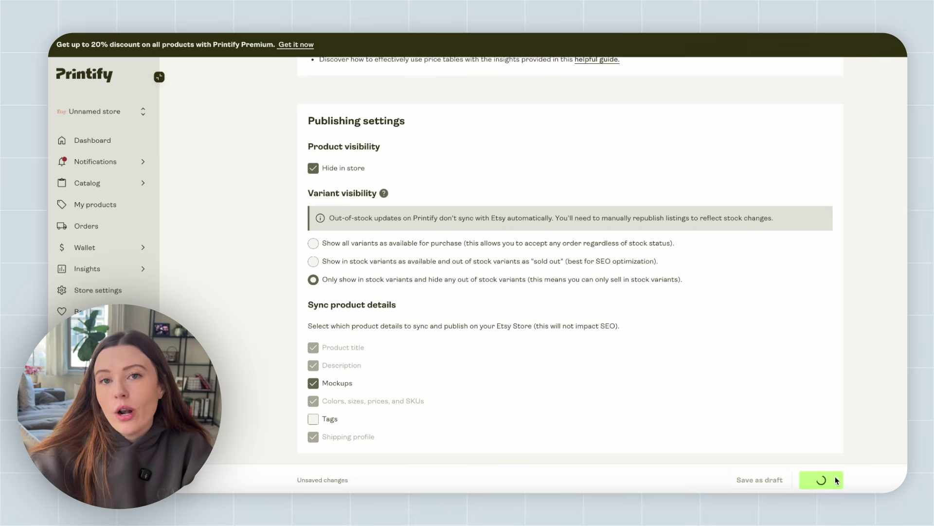
scroll(680, 251, "down", 1)
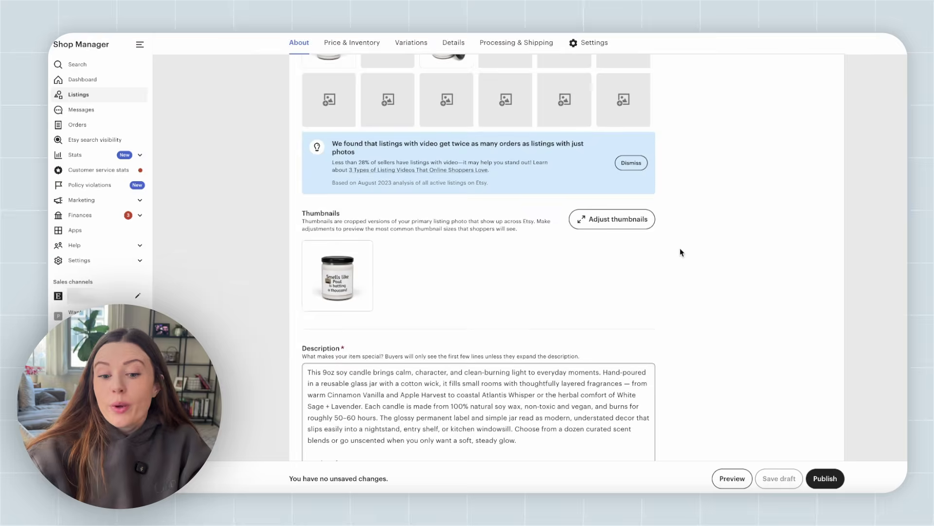
Review the Etsy draft listing's title, photos, description and personalization instructions for buyers.
scroll(679, 247, "up", 6)
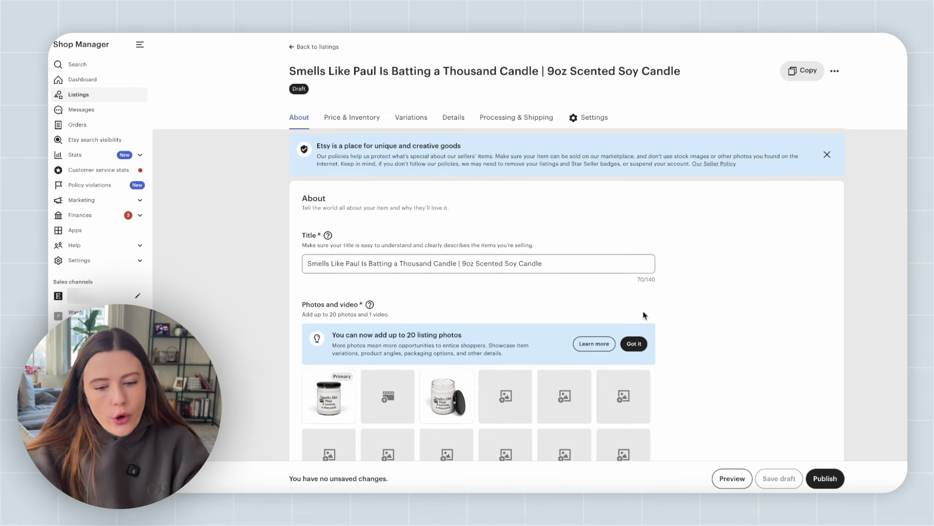
scroll(643, 314, "down", 3)
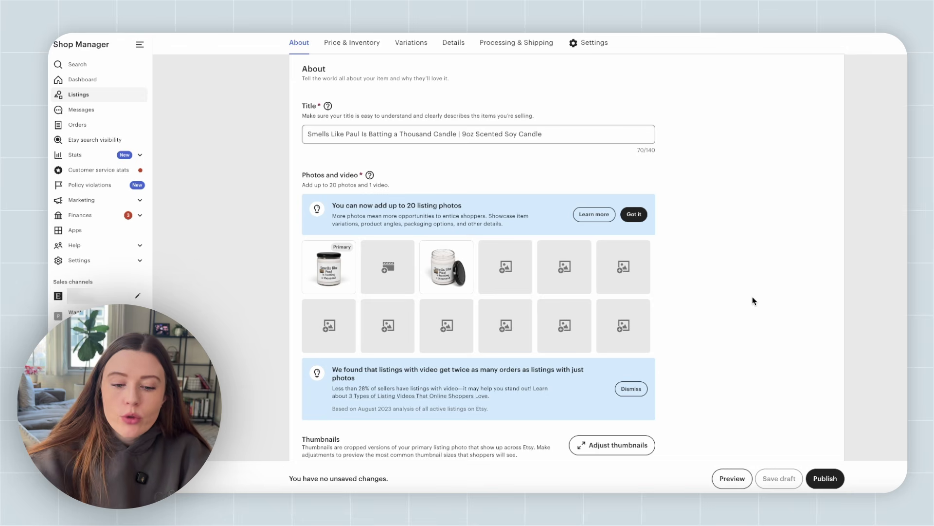
scroll(752, 298, "down", 9)
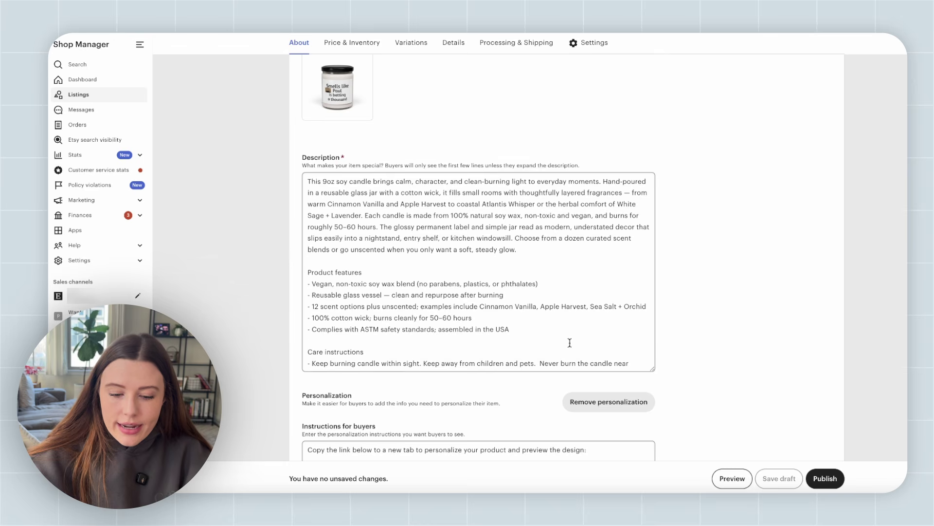
scroll(548, 203, "down", 1)
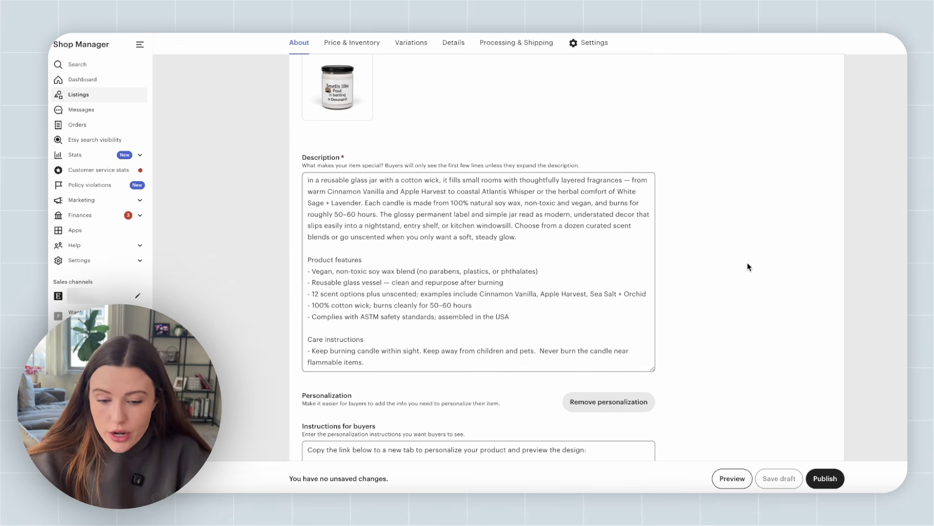
scroll(749, 267, "down", 3)
scroll(749, 267, "down", 1)
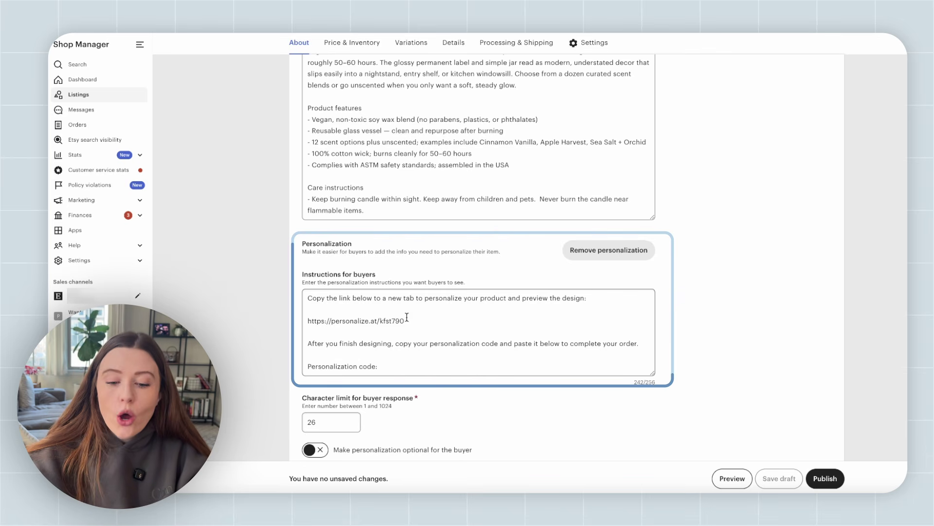
Open the personalization link from the buyer instructions and start personalizing the candle in the Coconut Cream + Cardamom scent.
left_click_drag(407, 320, 290, 321)
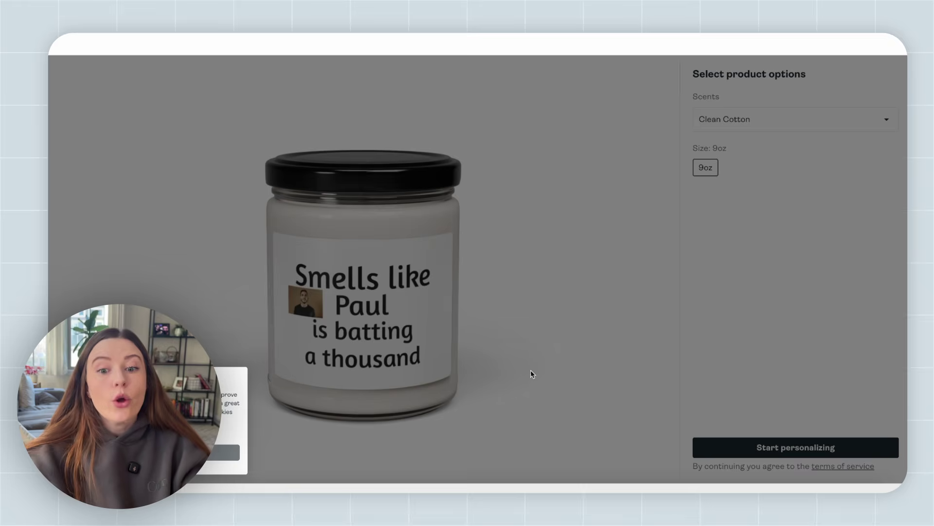
left_click(531, 370)
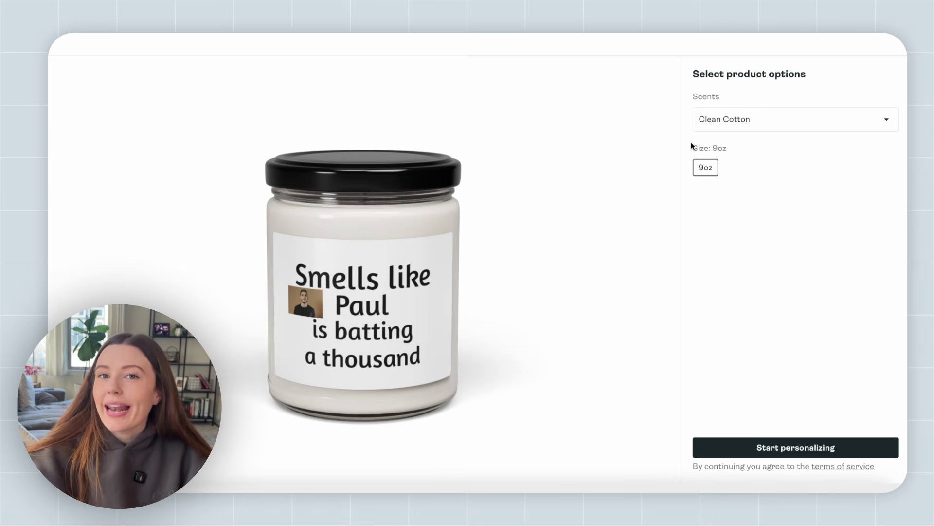
left_click(725, 131)
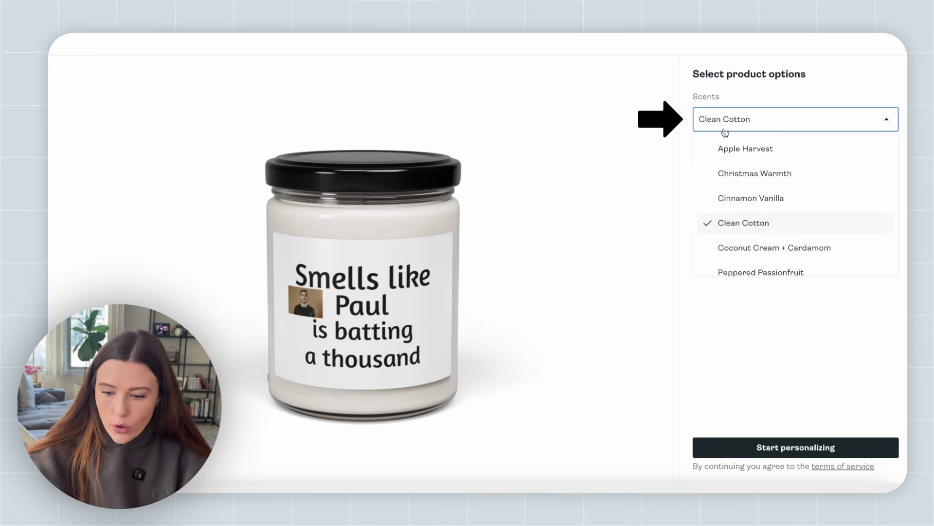
left_click(764, 247)
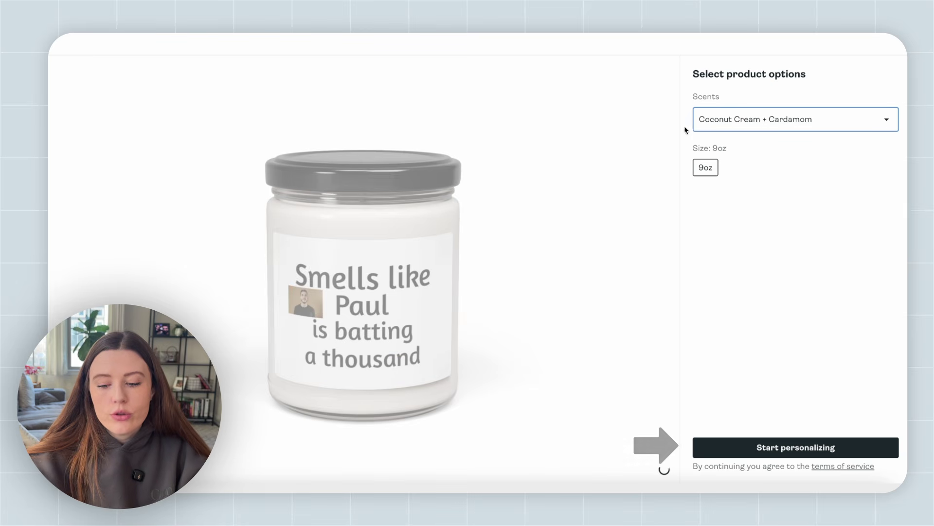
left_click(787, 445)
left_click(786, 447)
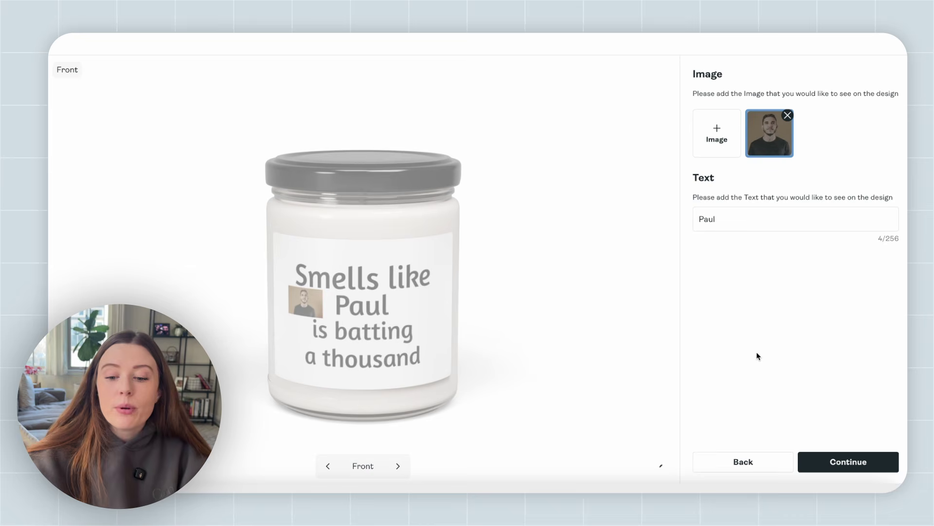
Replace the personalized text on the candle with a different first name.
left_click(723, 225)
key("ctrl+a")
type("Jake")
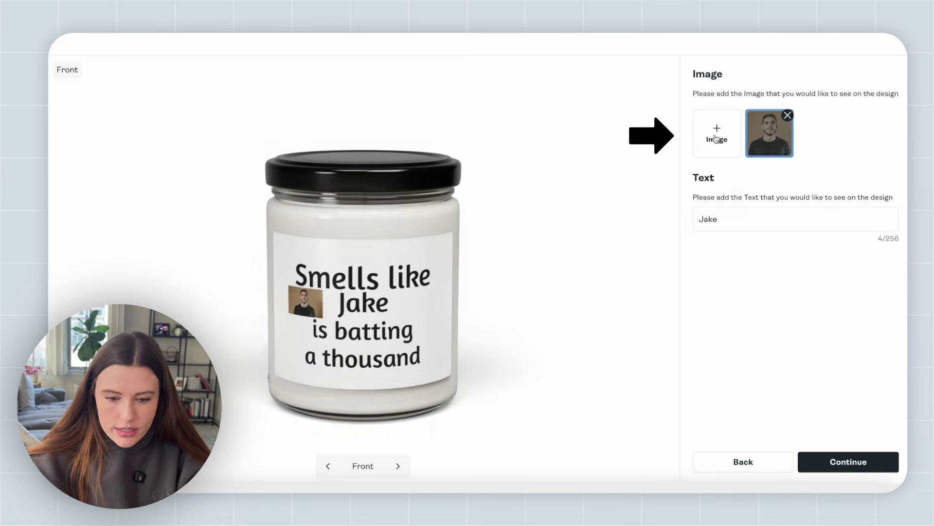
Upload a different photo from the Downloads folder as the candle's personalized image.
left_click(712, 139)
scroll(717, 139, "down", 5)
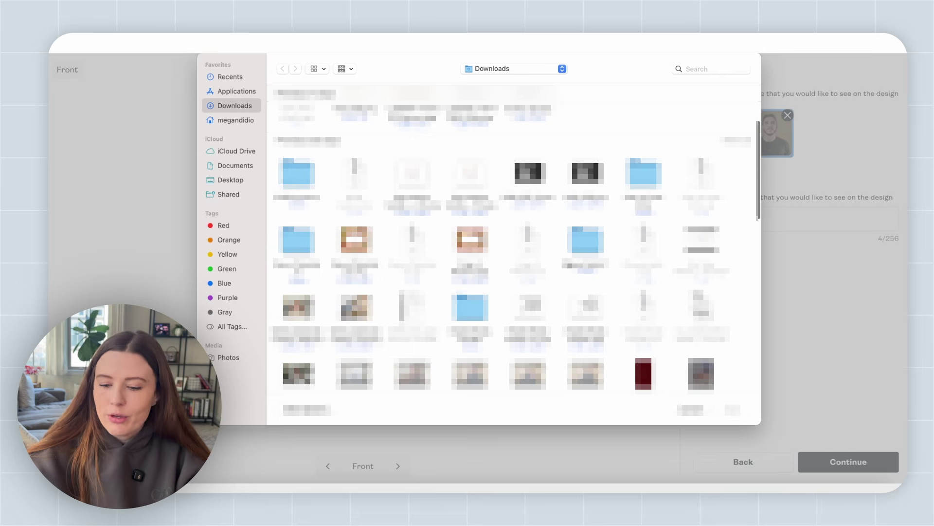
left_click(296, 378)
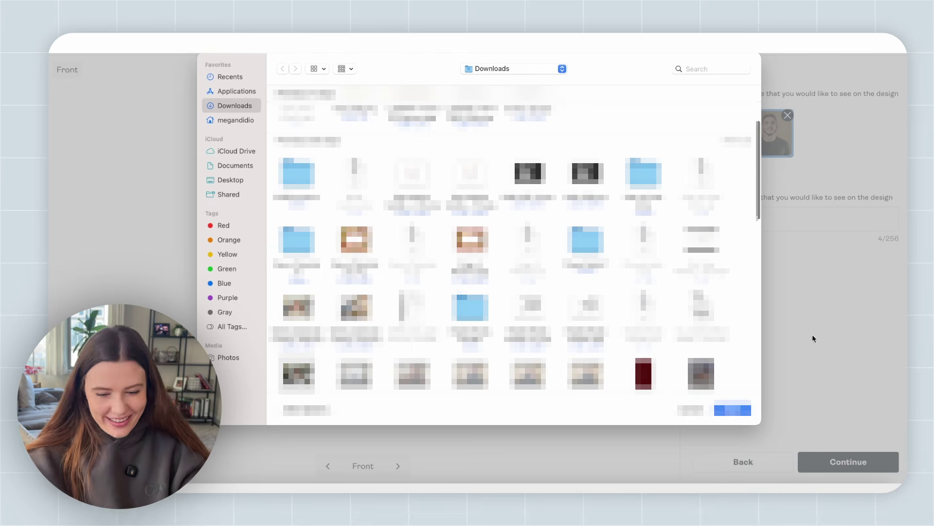
left_click(735, 409)
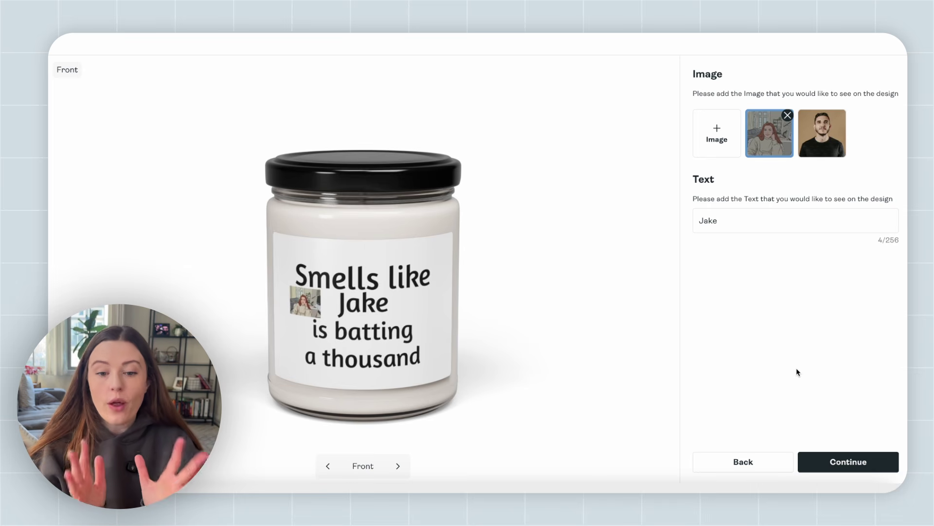
Save the personalized candle design and copy its personalization code for the Etsy order.
left_click(845, 462)
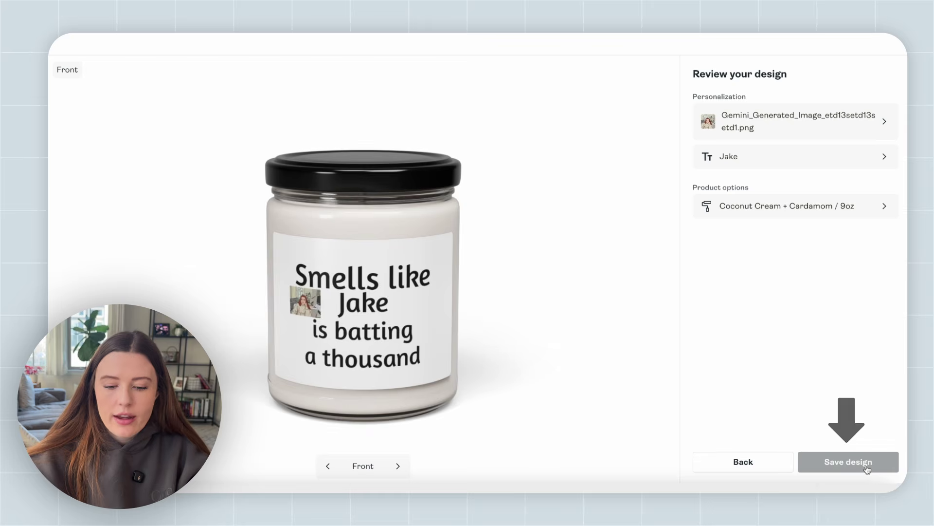
left_click(867, 468)
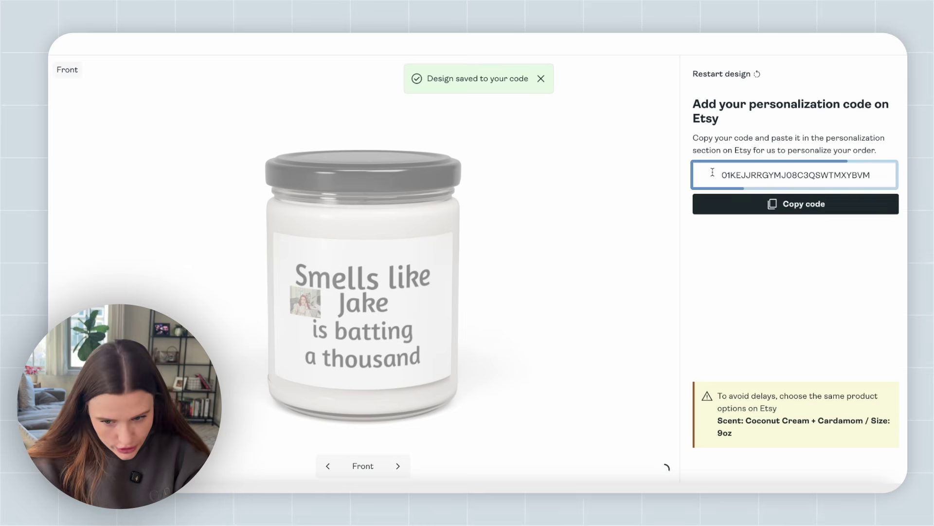
left_click(798, 206)
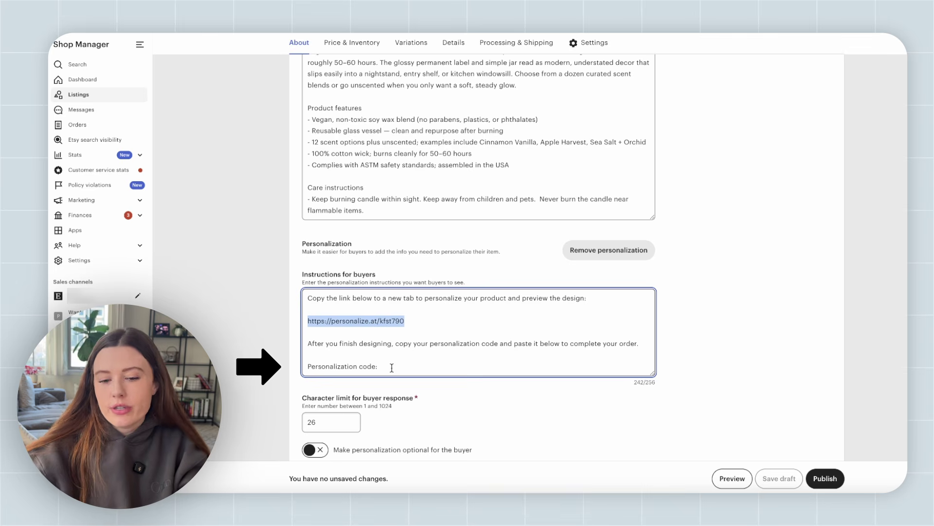
scroll(546, 316, "up", 3)
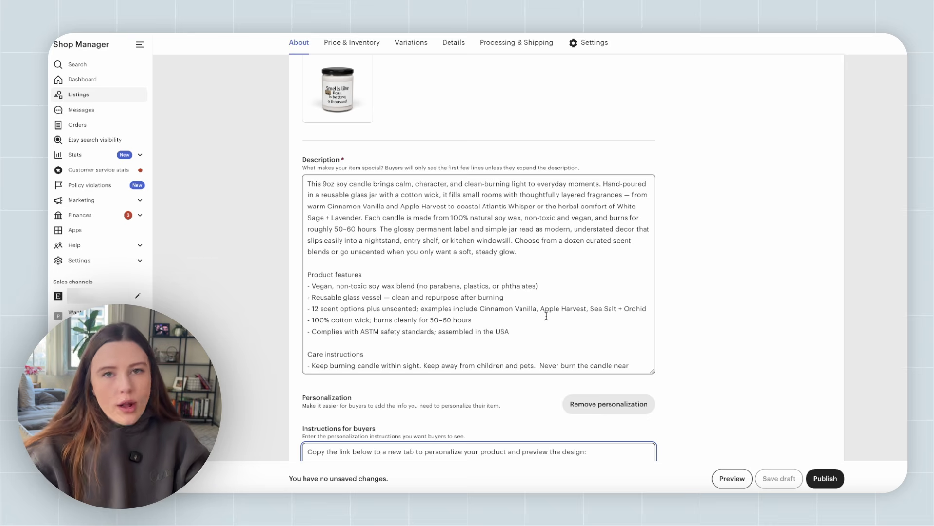